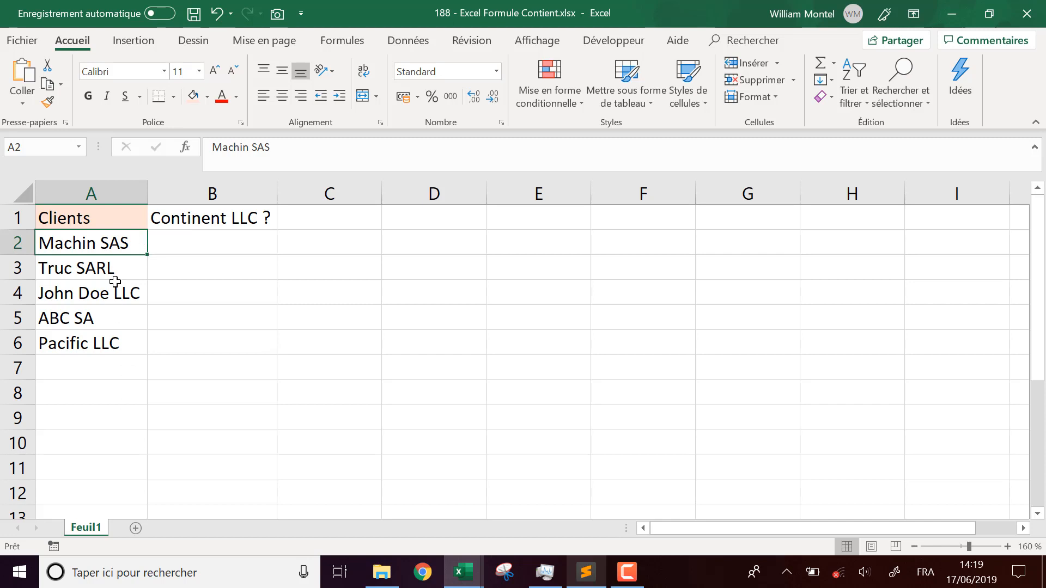
Step: Examine the client names in A2:A6 to identify which ones contain LLC
left_click(119, 342)
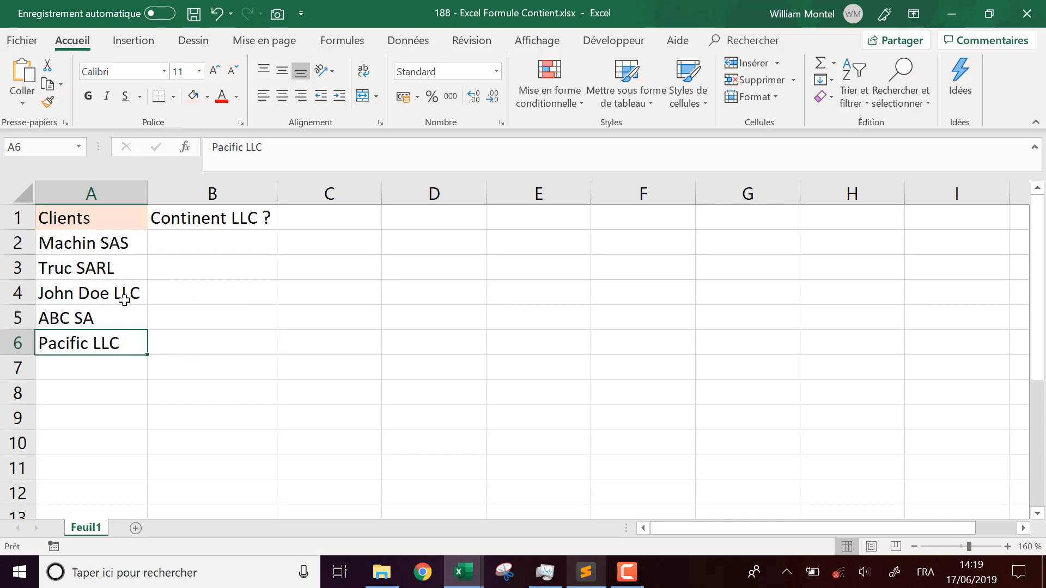
left_click(60, 294)
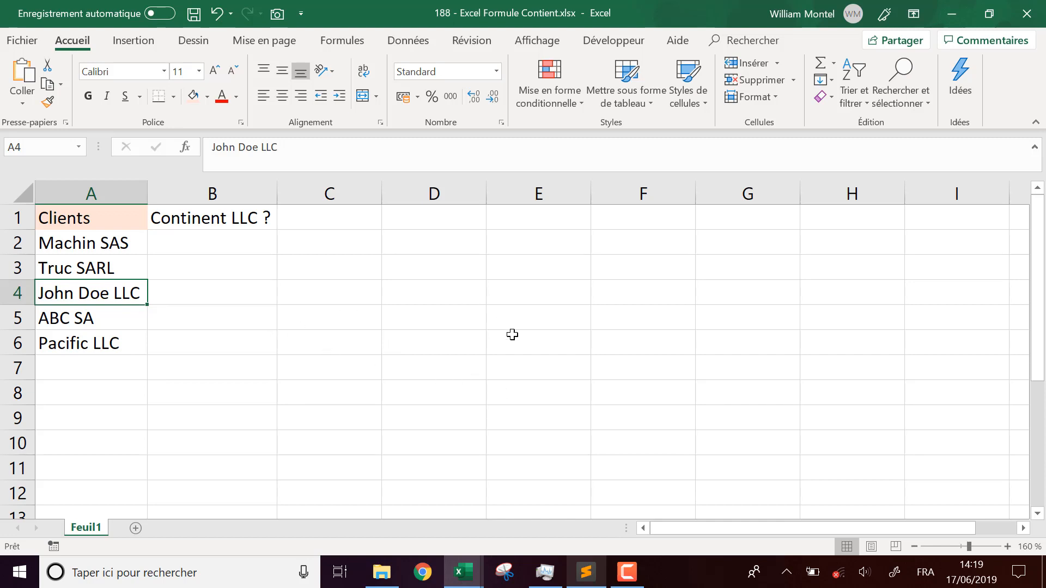
left_click(243, 247)
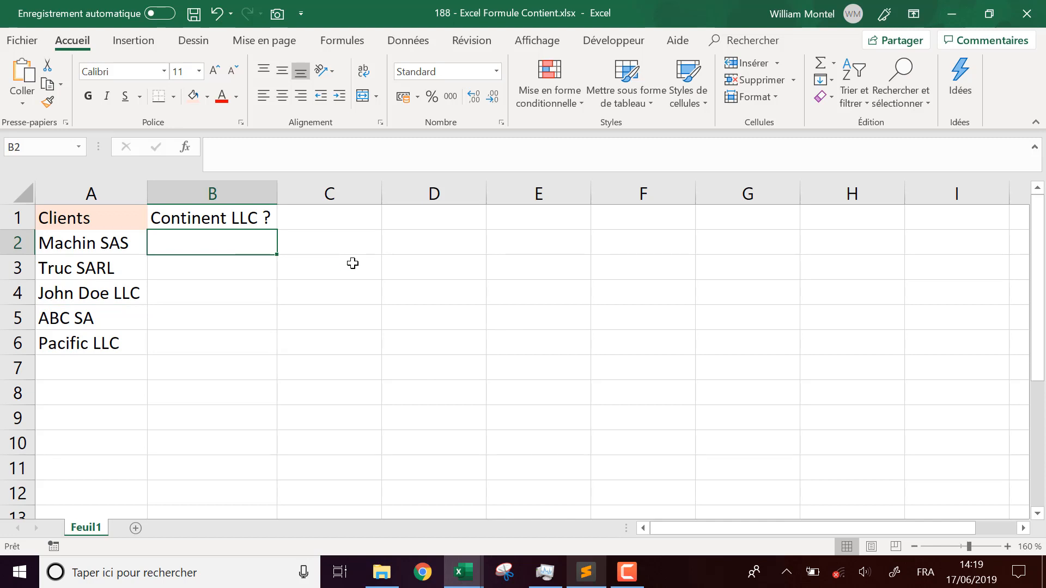
key("Left")
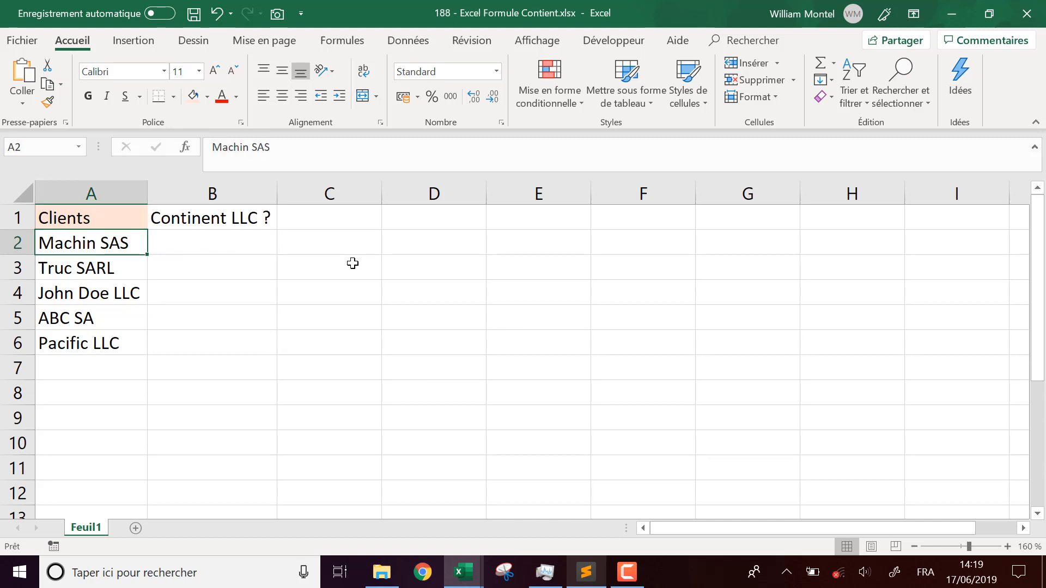
key("Down")
key("Right")
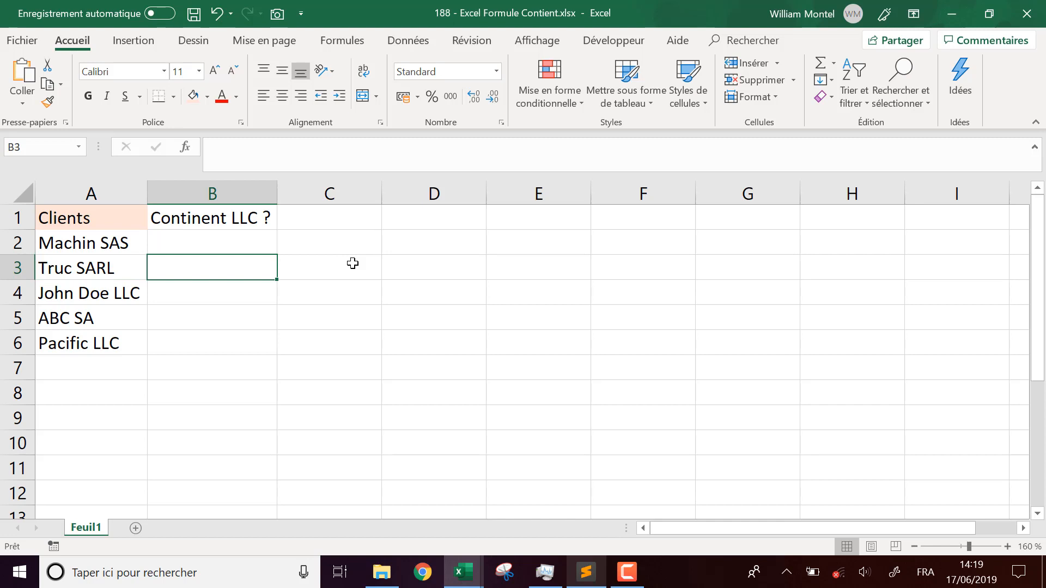
key("Up")
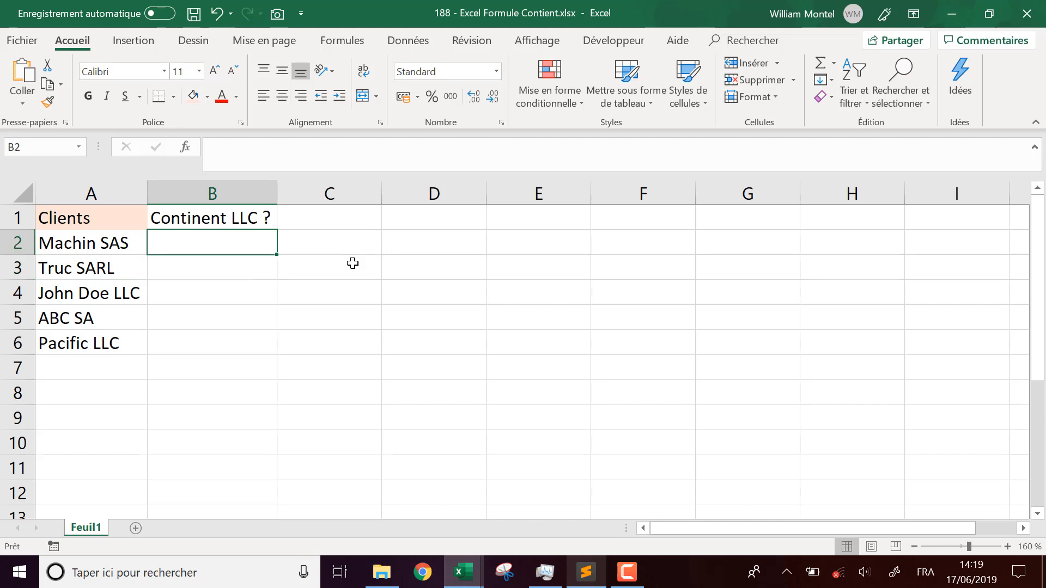
key("Down")
key("Up")
left_click_drag(87, 243, 80, 362)
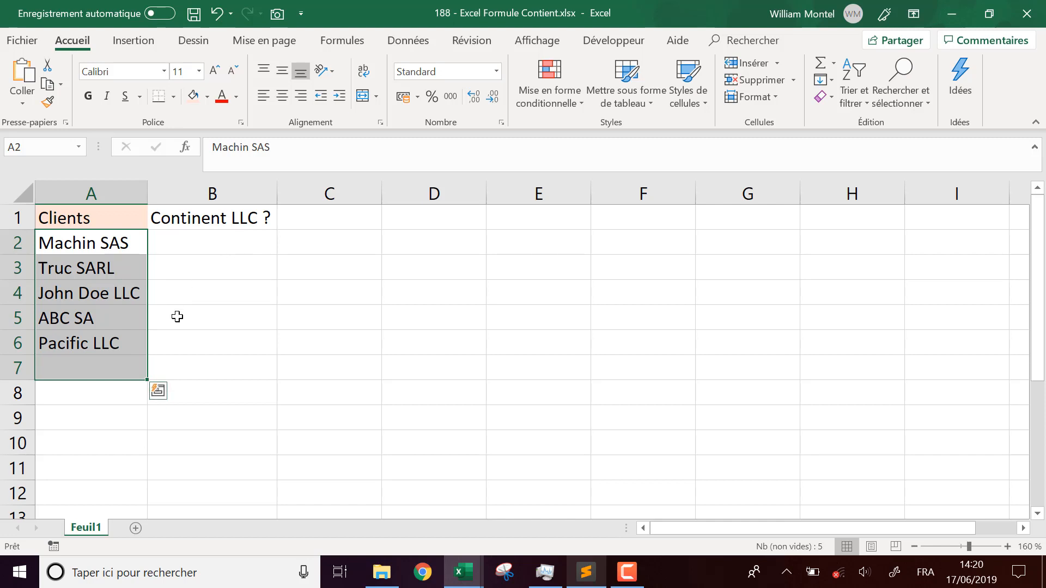
left_click(118, 250)
left_click(106, 276)
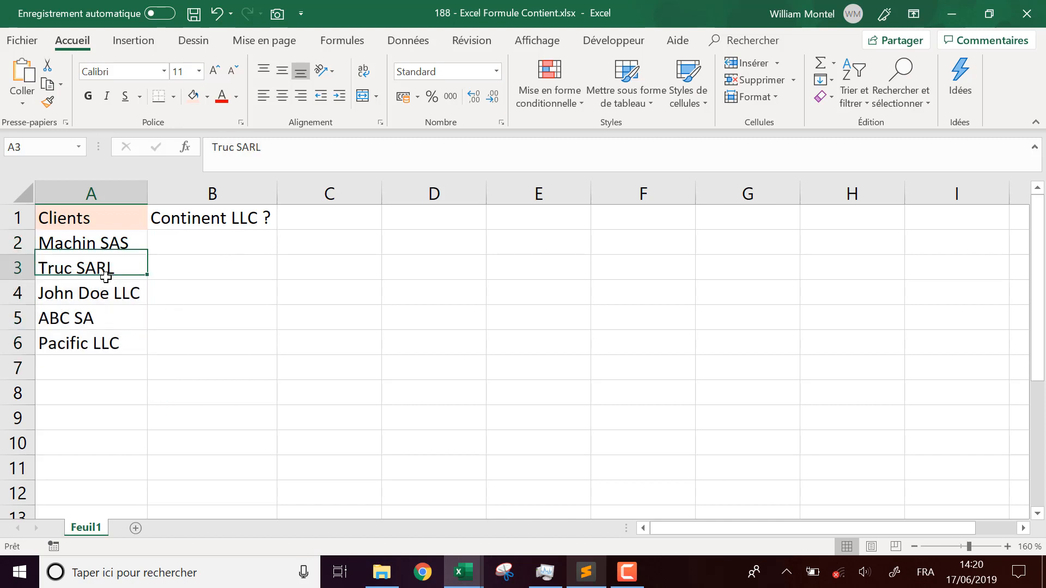
left_click(106, 325)
left_click(114, 299)
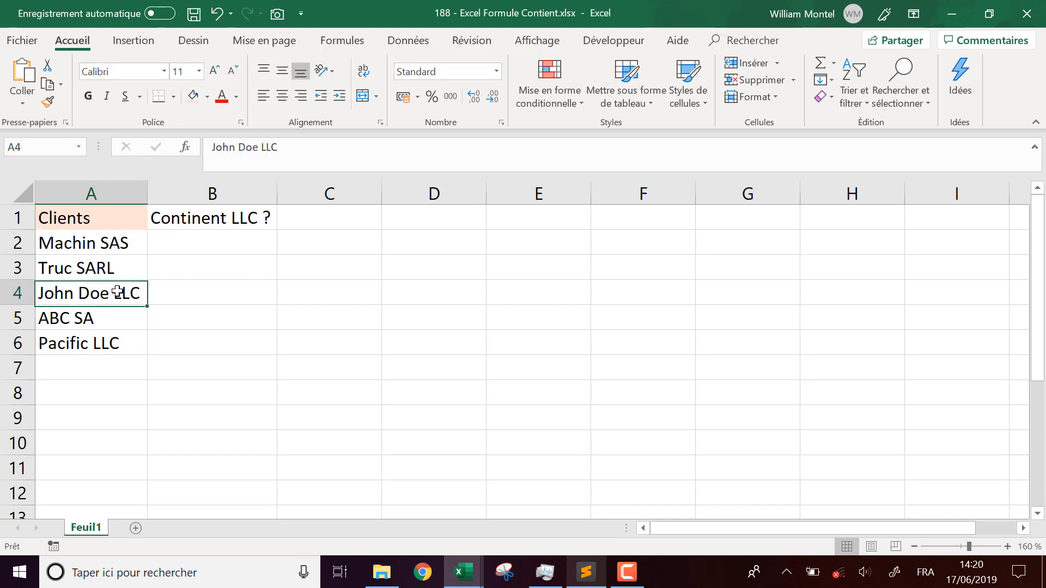
left_click(117, 341)
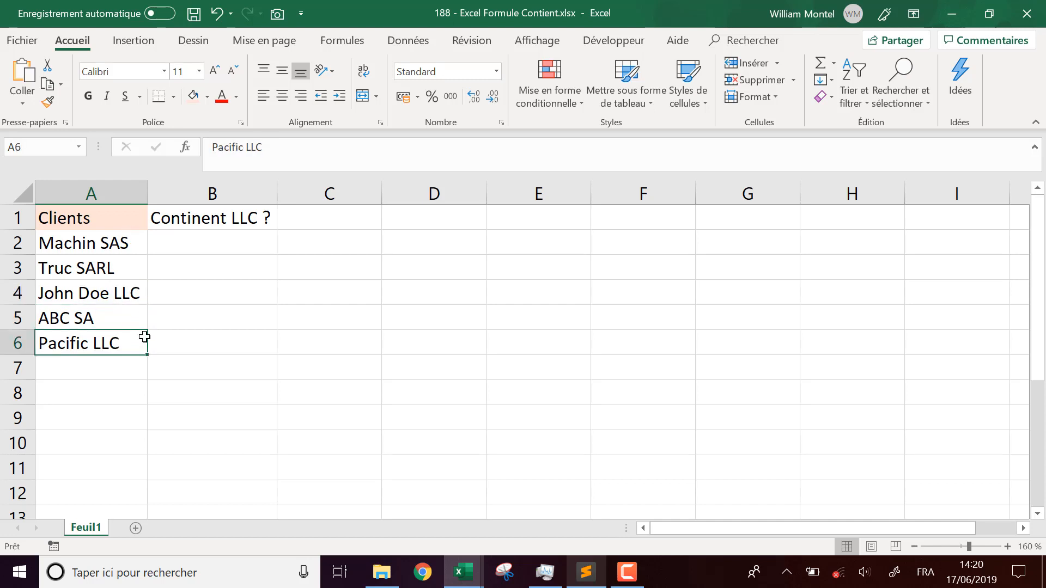
Step: Enter the formula =CHERCHE("LLC";A2) in cell B2
left_click(258, 241)
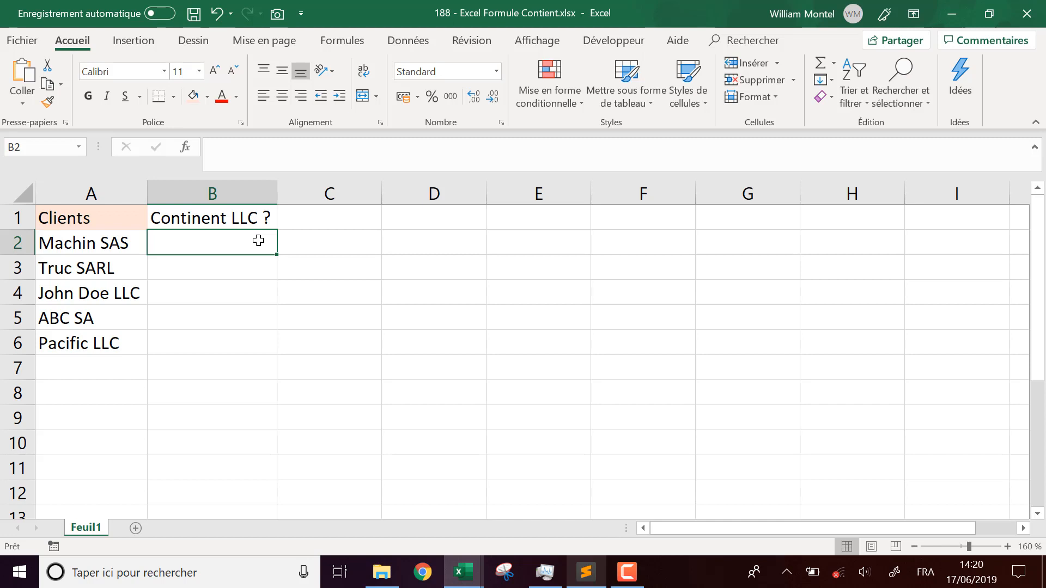
type("=")
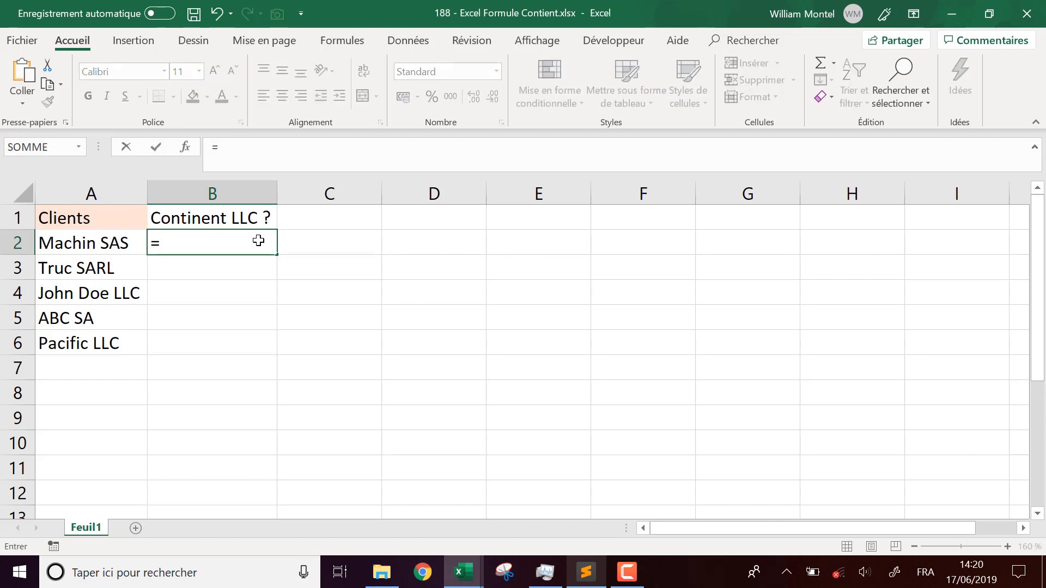
type("cherche")
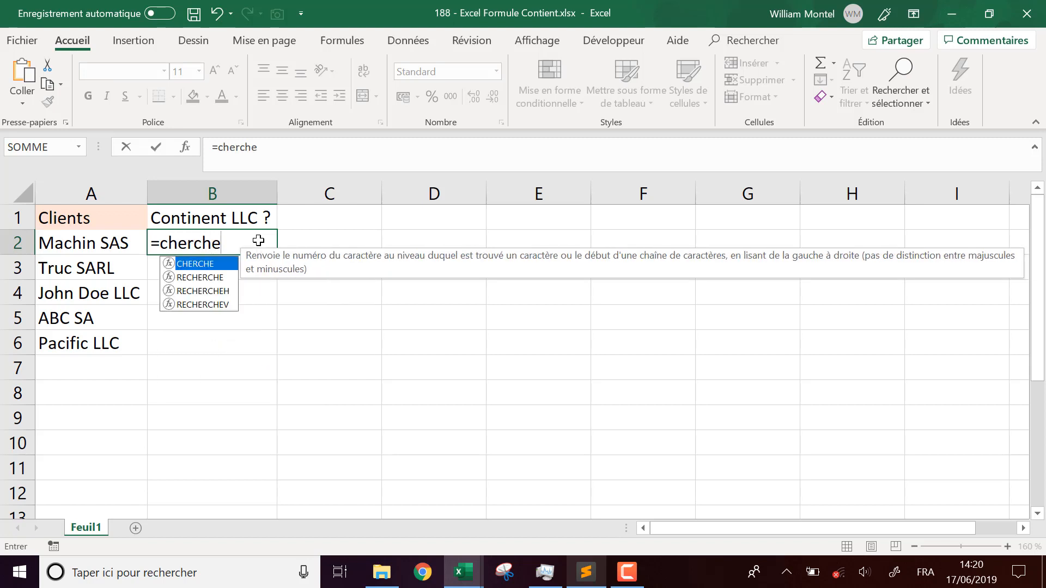
type("(")
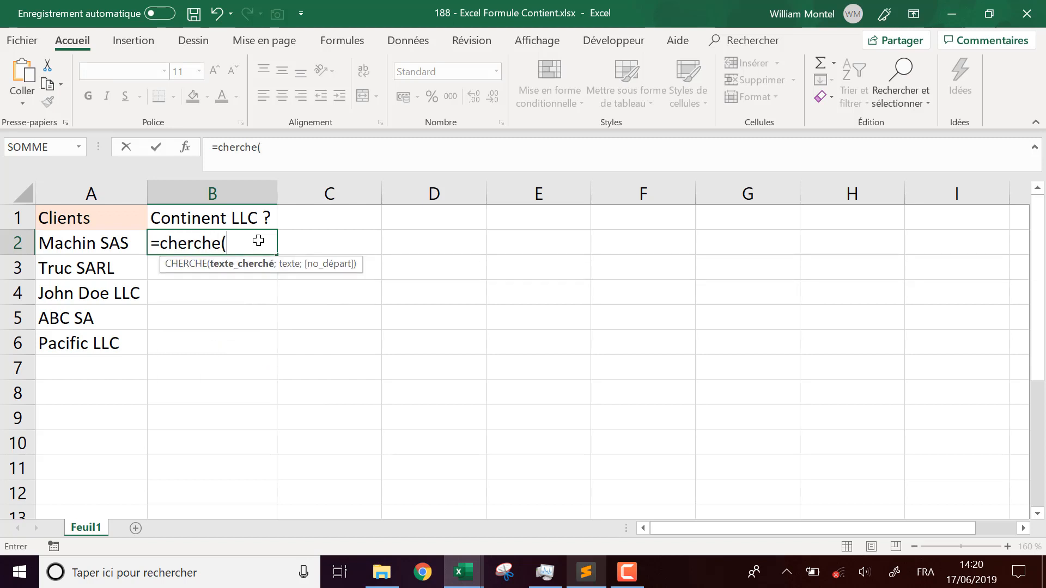
type("\"")
type("LLC")
key("BackSpace")
type("LC\";")
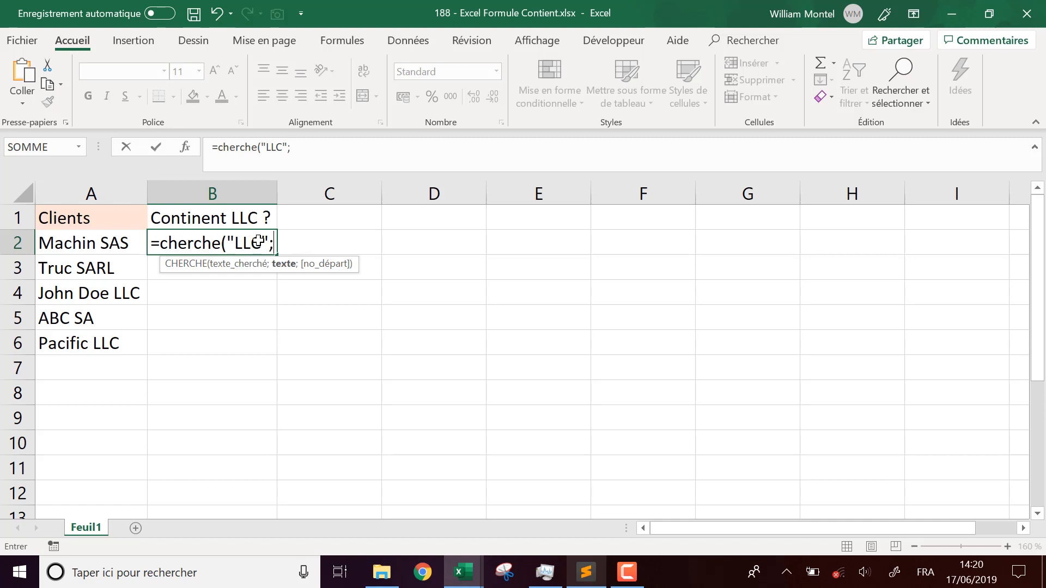
key("Left")
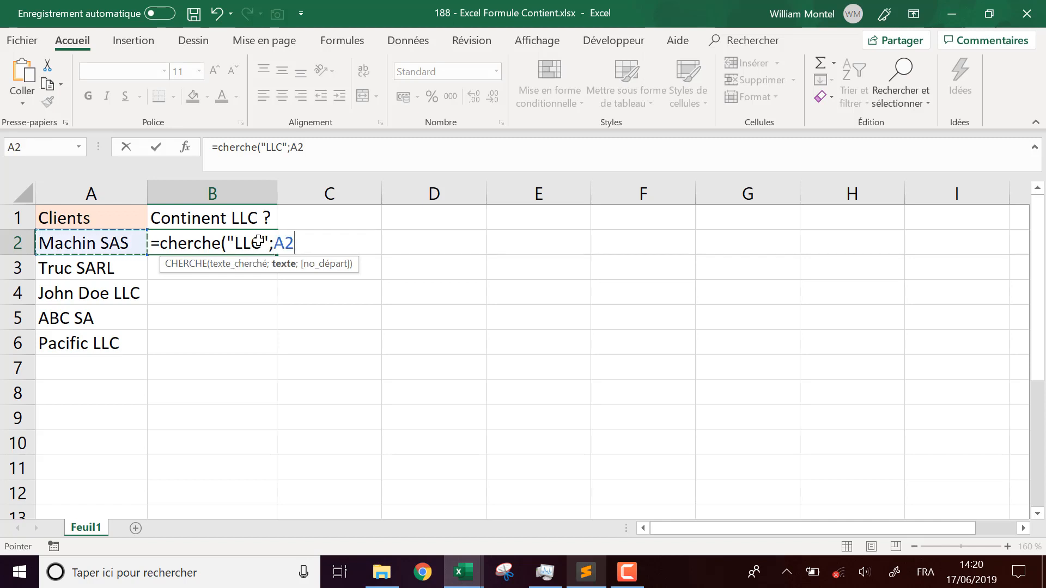
type(")")
key("Return")
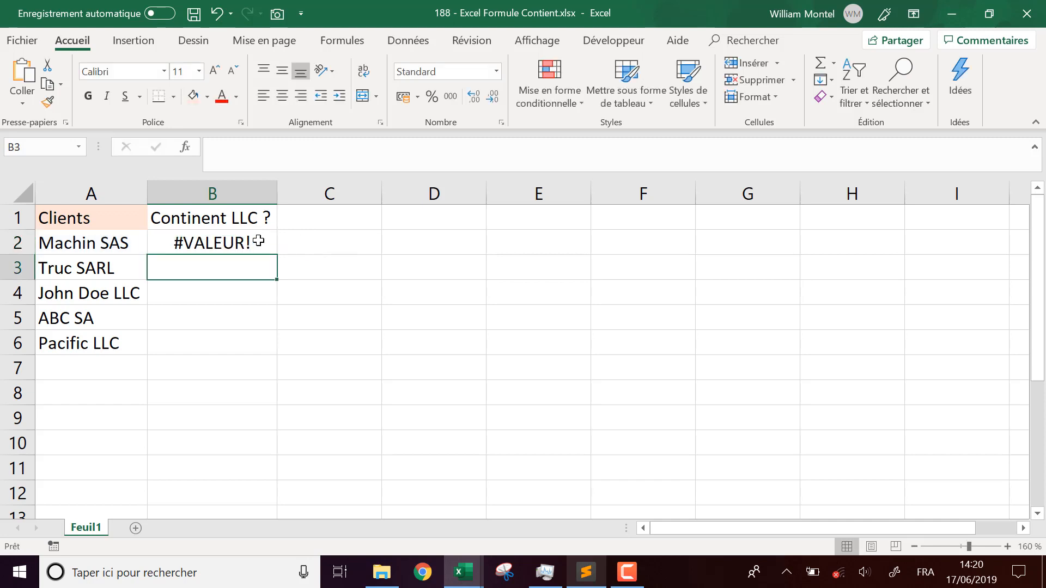
Step: Copy the CHERCHE formula from B2 down to B6
left_click(258, 241)
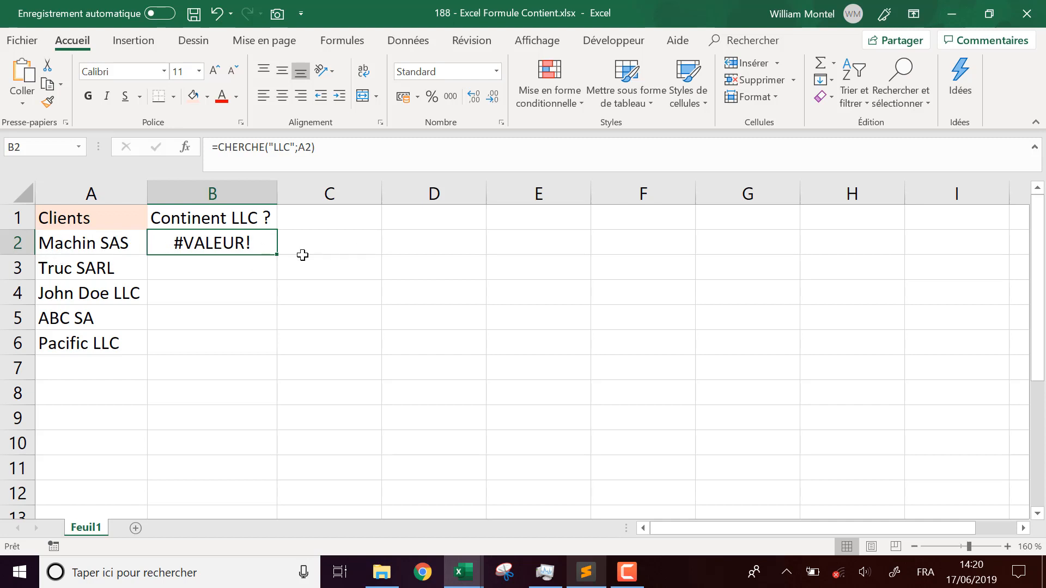
left_click_drag(277, 254, 247, 353)
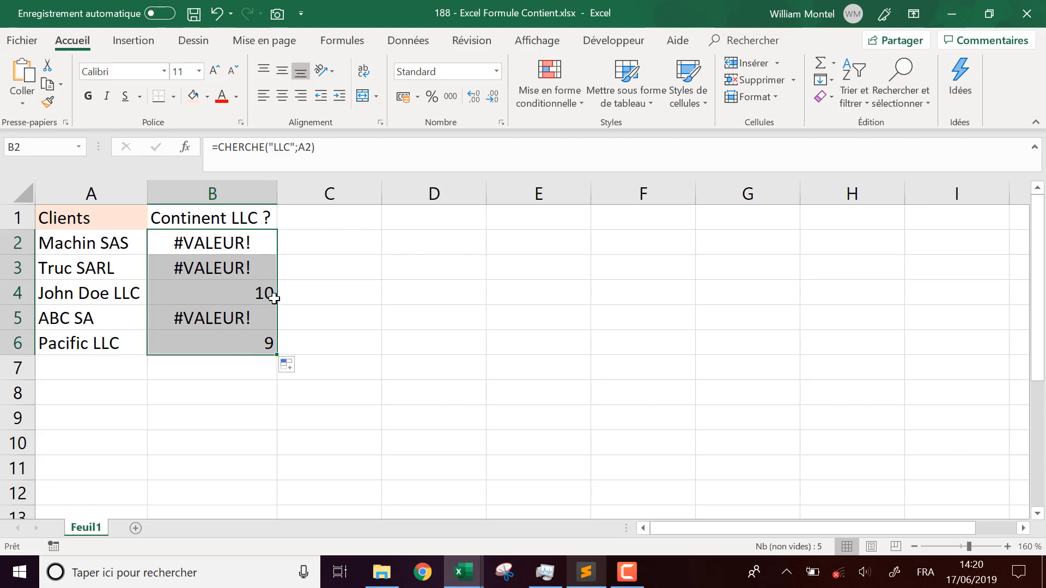
left_click(243, 292)
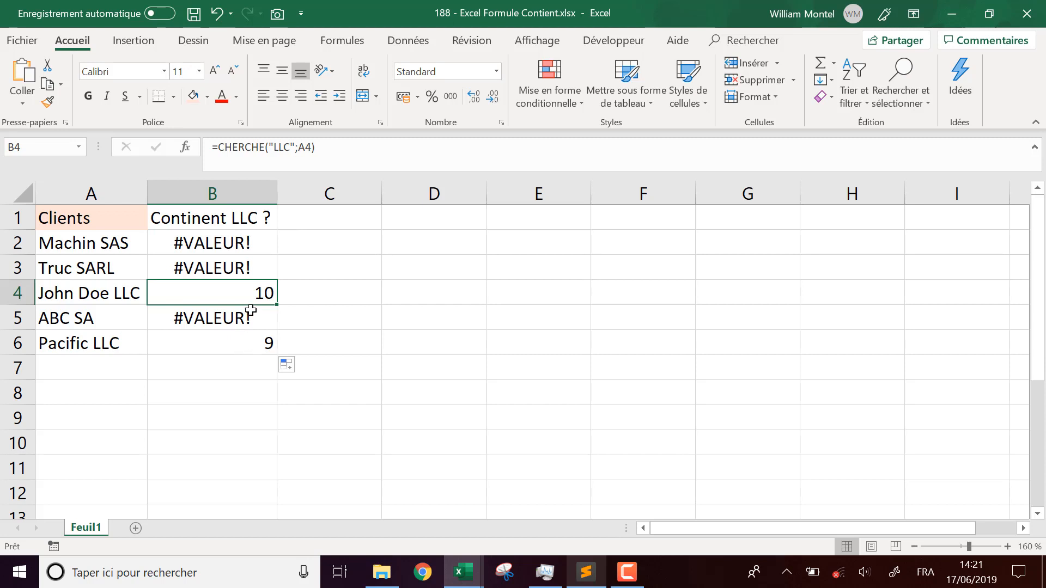
left_click(117, 344)
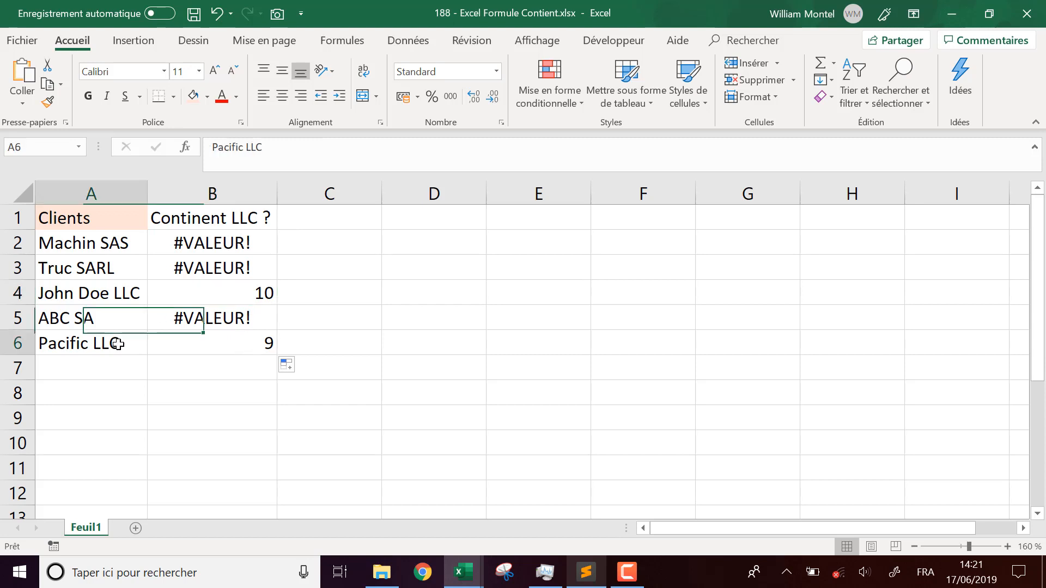
Step: Wrap the formula in B2 in ESTNUM so it reads =ESTNUM(CHERCHE("LLC";A2))
left_click(237, 244)
left_click(241, 146)
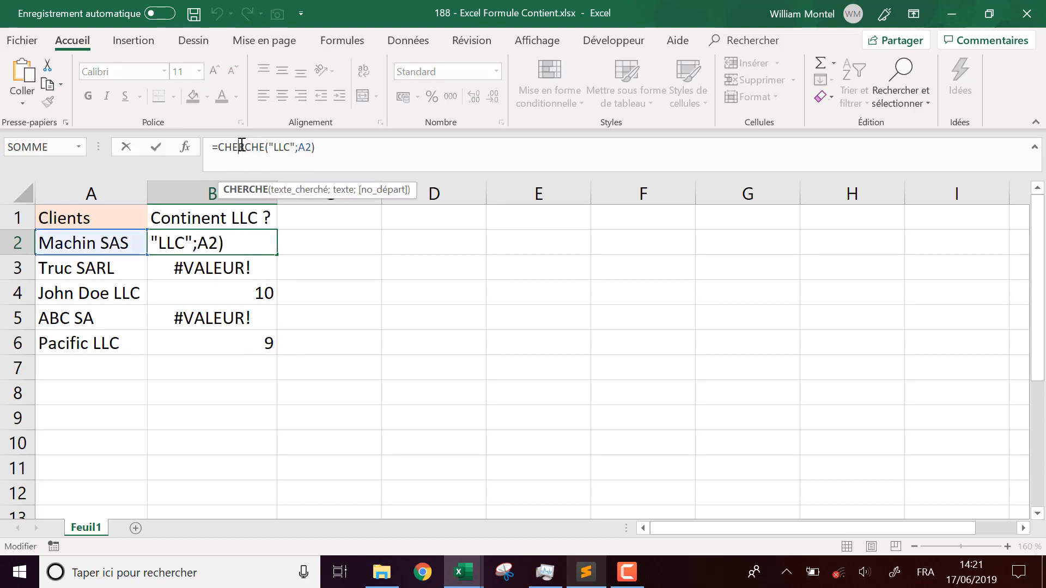
left_click_drag(223, 146, 329, 149)
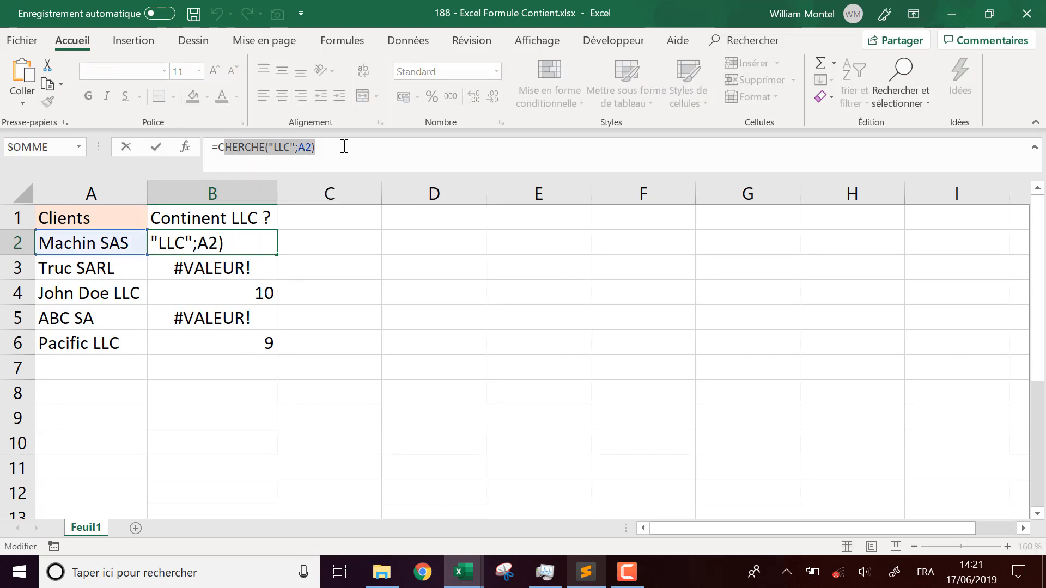
left_click(345, 146)
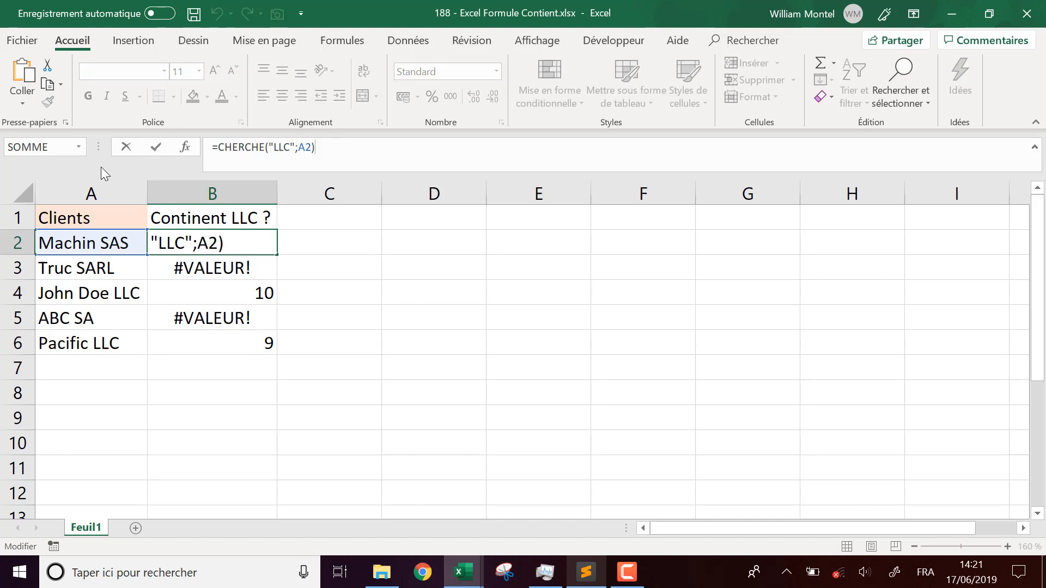
left_click(222, 146)
type("estnum(")
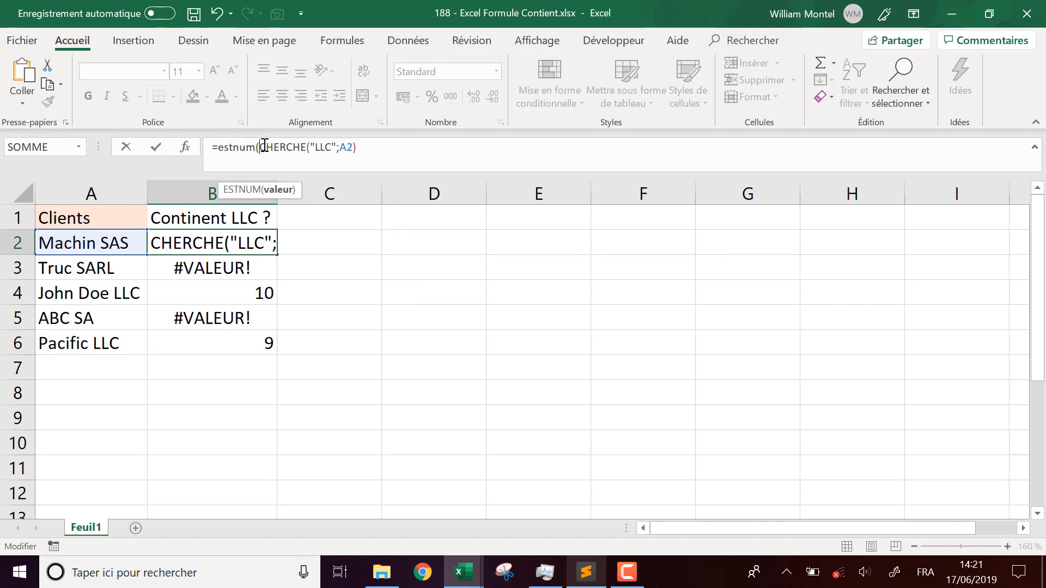
left_click_drag(265, 145, 399, 163)
left_click(427, 148)
type(")")
key("Return")
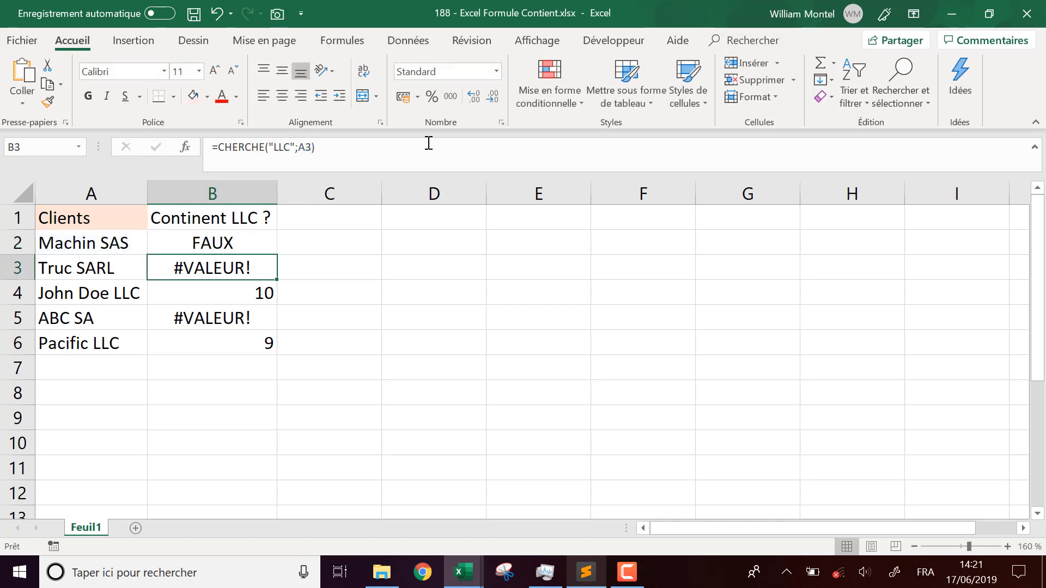
Step: Fill the ESTNUM formula from B2 down to B6 and check the results of the LLC clients
left_click(240, 244)
left_click(245, 297)
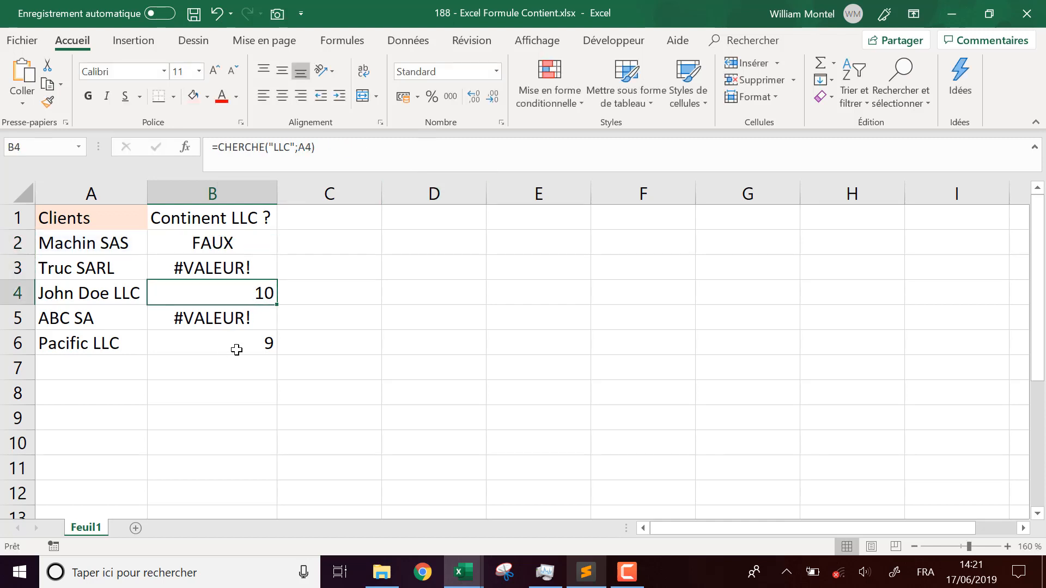
left_click(236, 350)
left_click(259, 249)
double_click(277, 254)
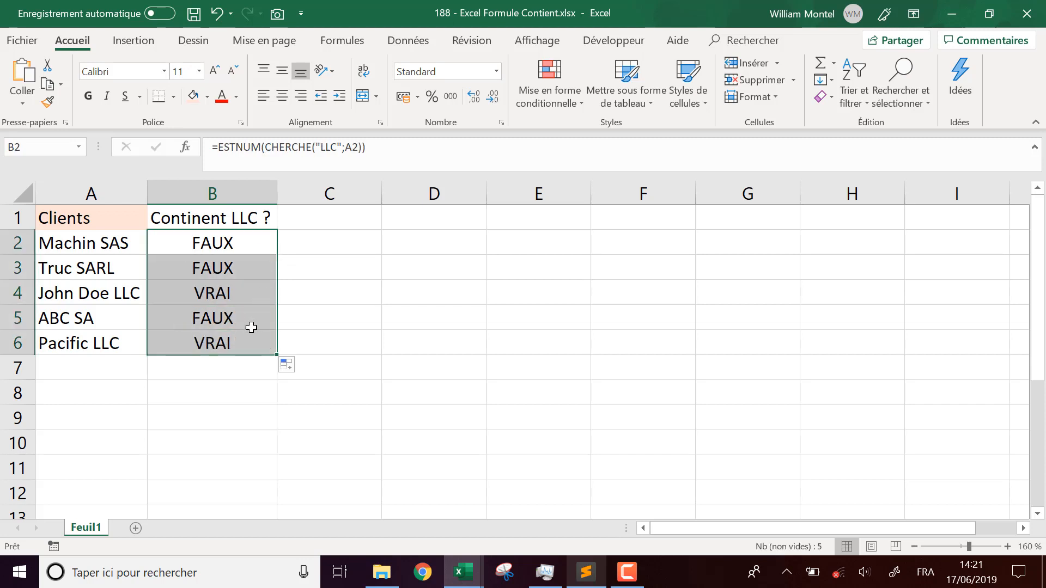
left_click(236, 294)
left_click(235, 343, "ctrl")
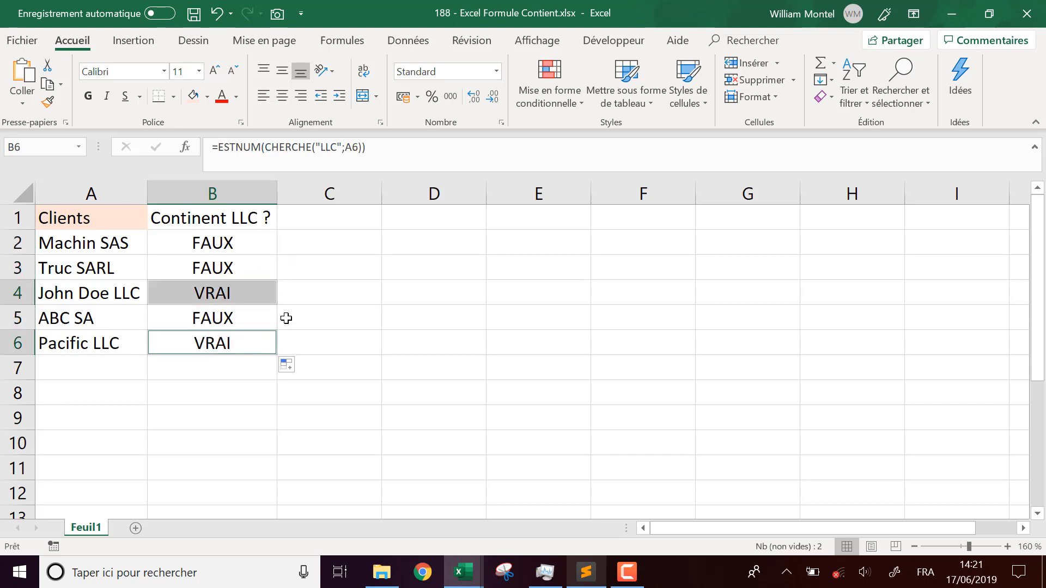
left_click(134, 299)
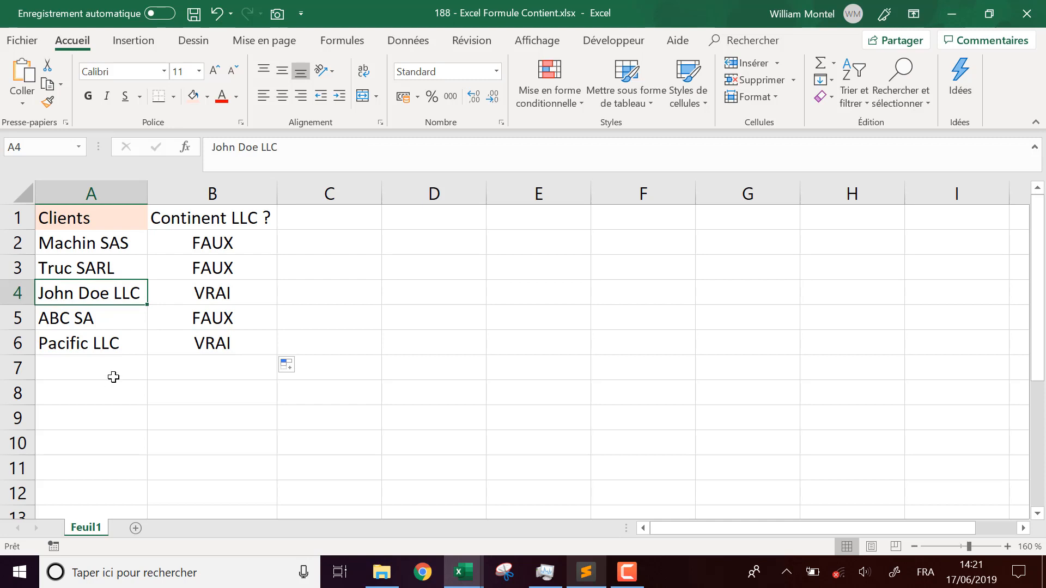
Step: Add a new client named ABC LLC xyz in cell A7
left_click(132, 368)
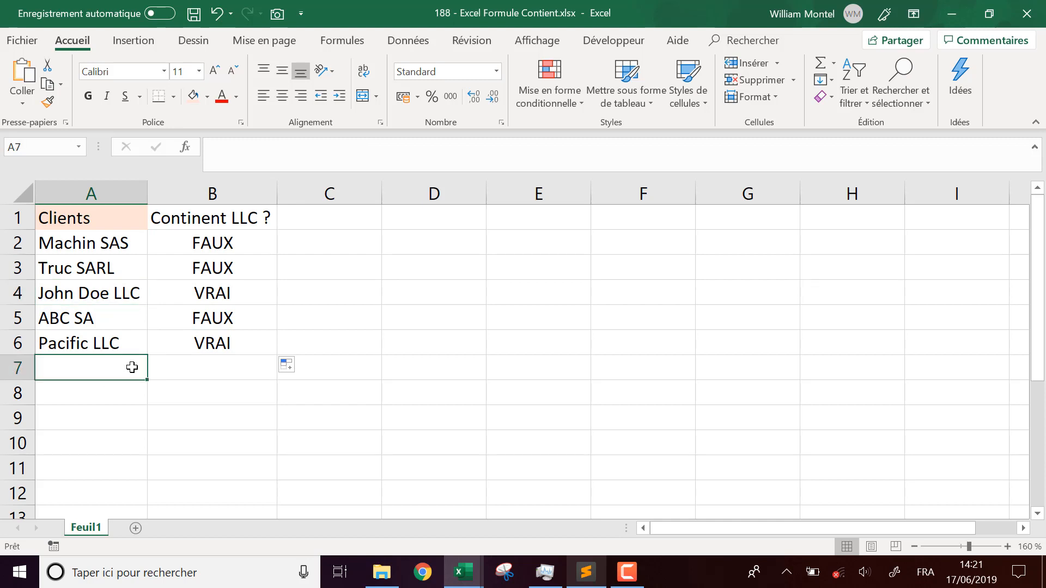
type("ABC LLC ")
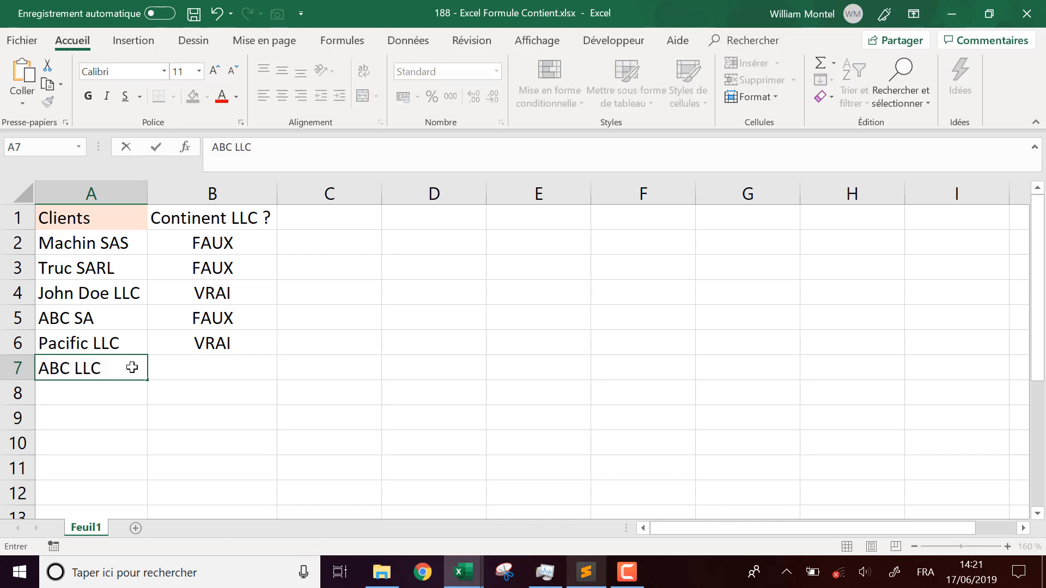
type("xyz")
key("Return")
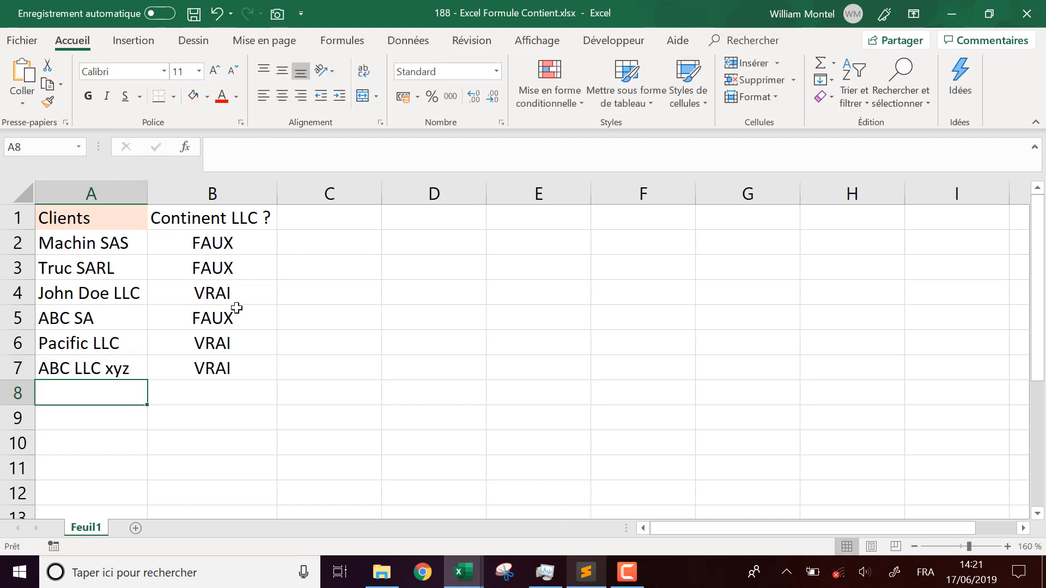
Step: Examine the formula in B7 and its searched text "LLC", leaving it as it is
left_click(226, 365)
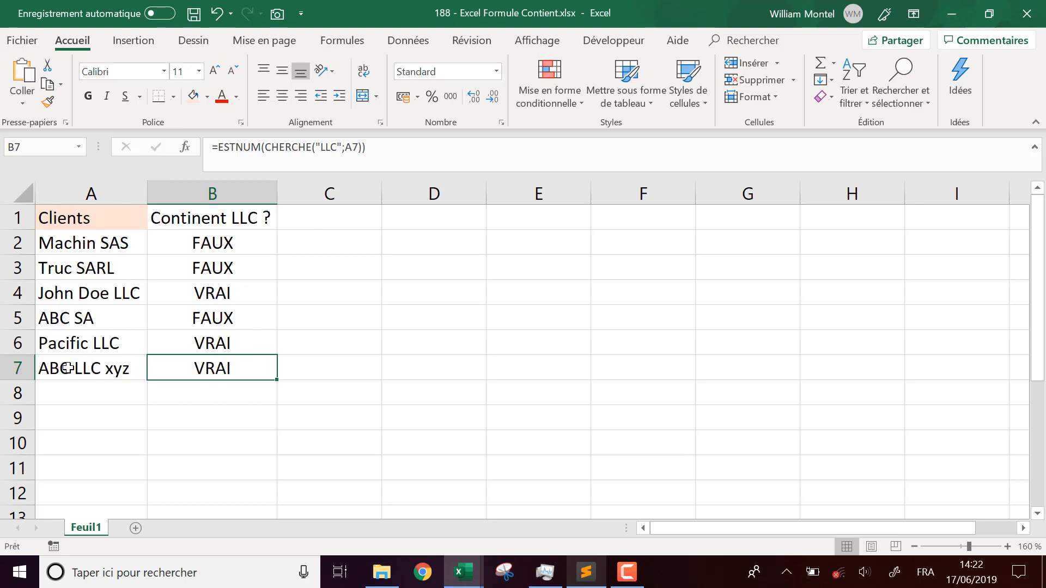
left_click(339, 144)
left_click_drag(339, 145, 318, 146)
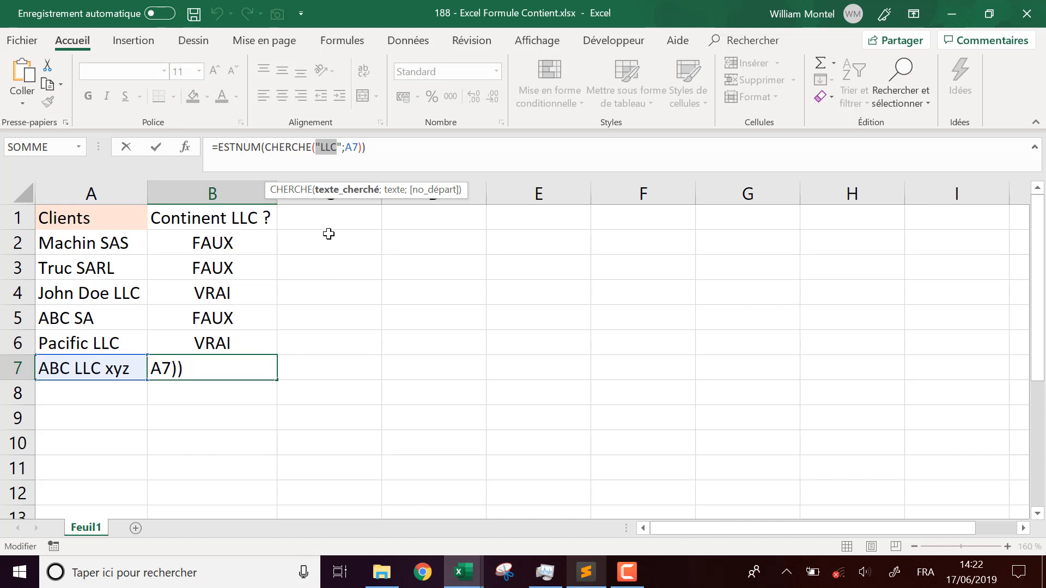
left_click(455, 151)
key("Return")
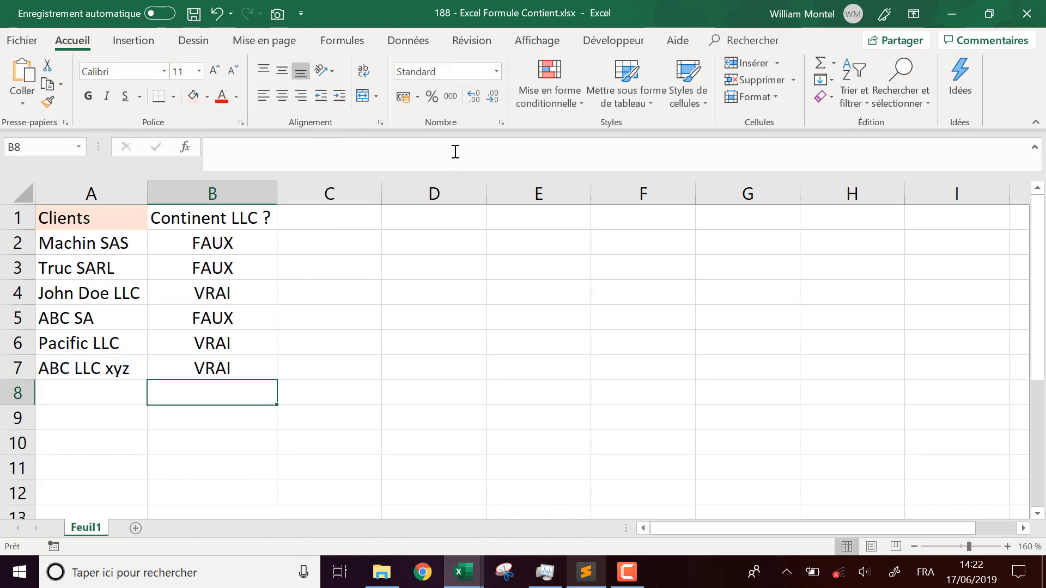
left_click(258, 371)
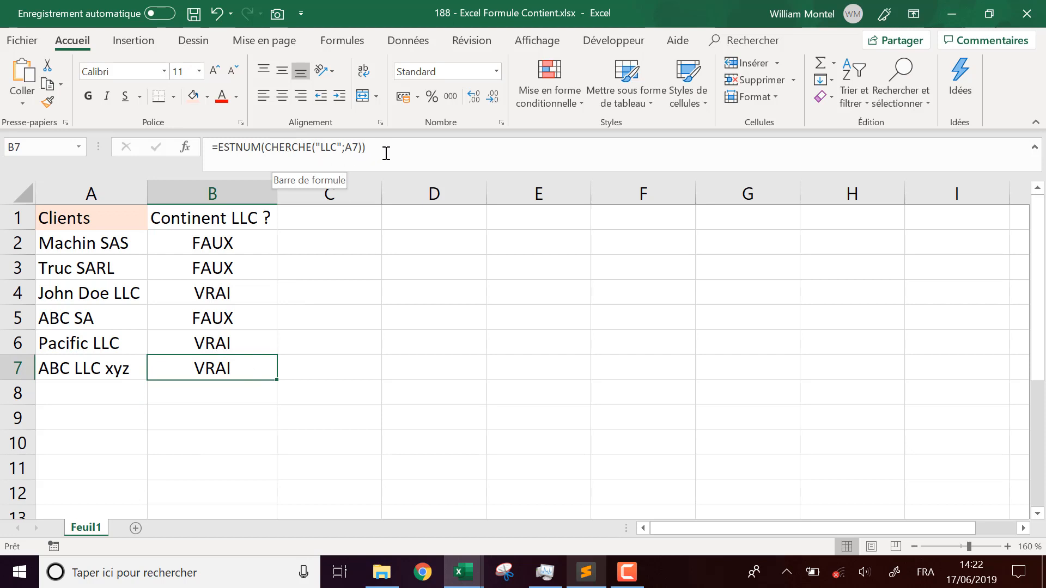
left_click(342, 147)
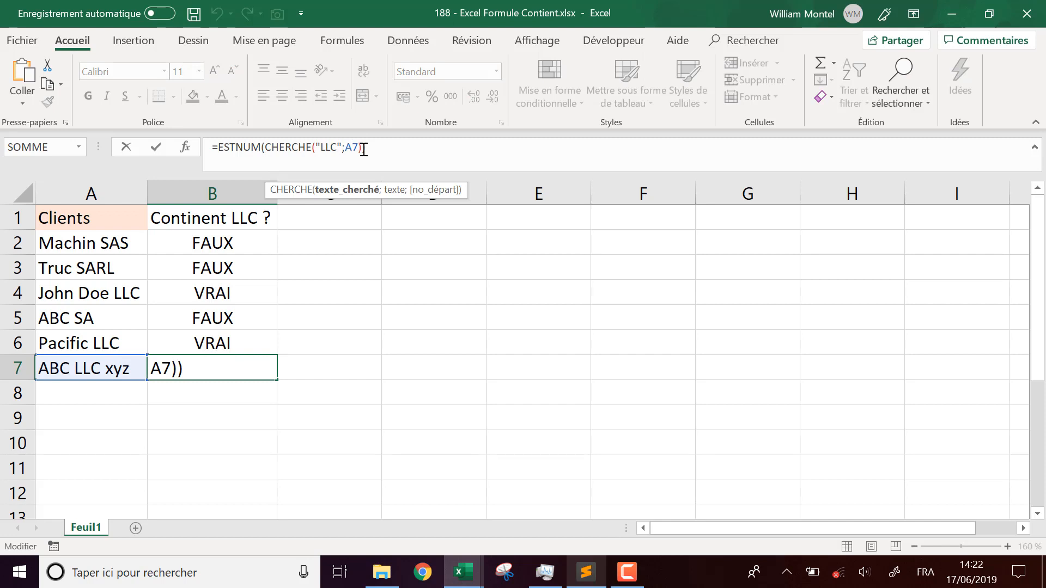
key("ctrl+Return")
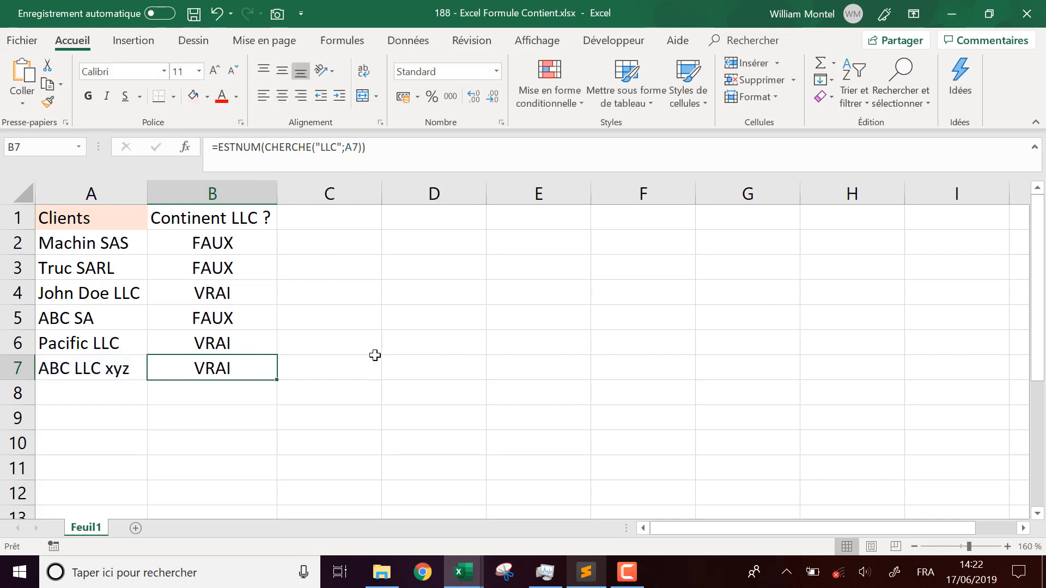
left_click(375, 357)
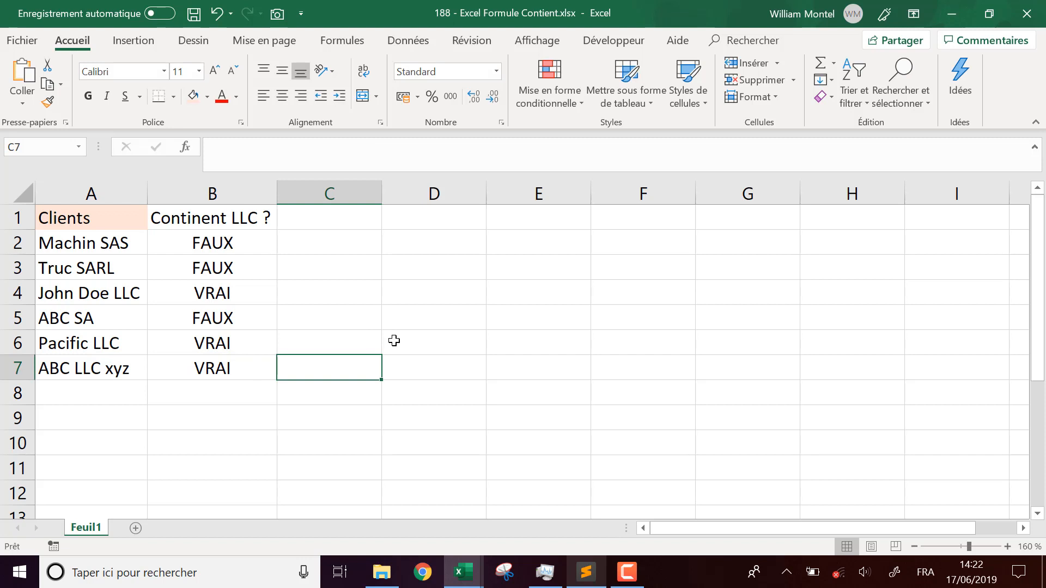